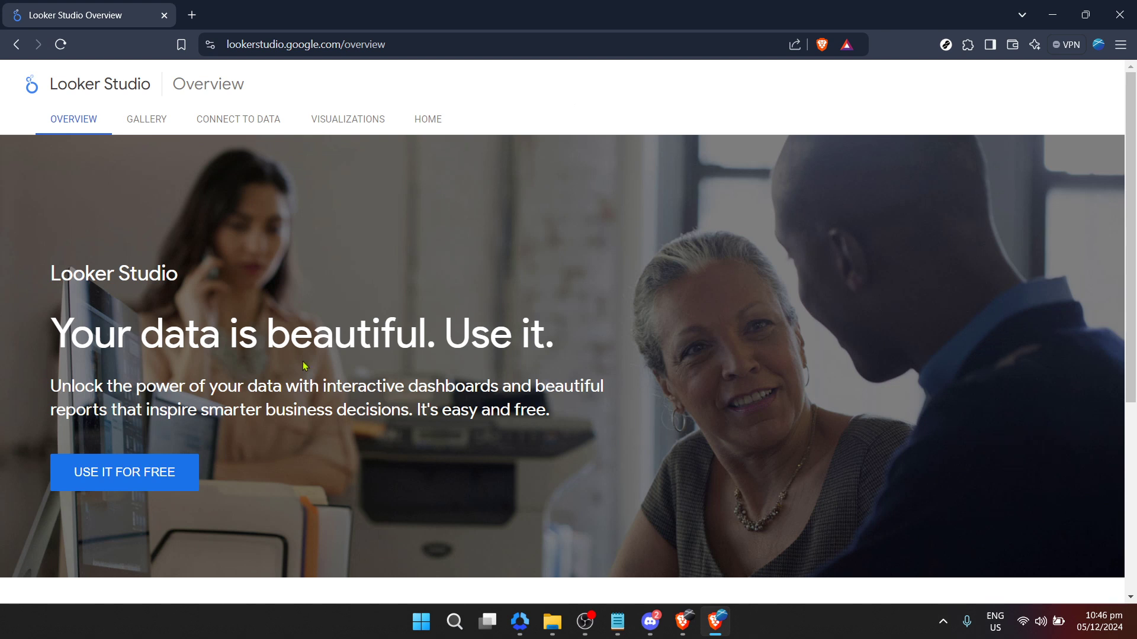
- Sign in with the saved Google account and its password, using the English sign-in page
left_click(423, 119)
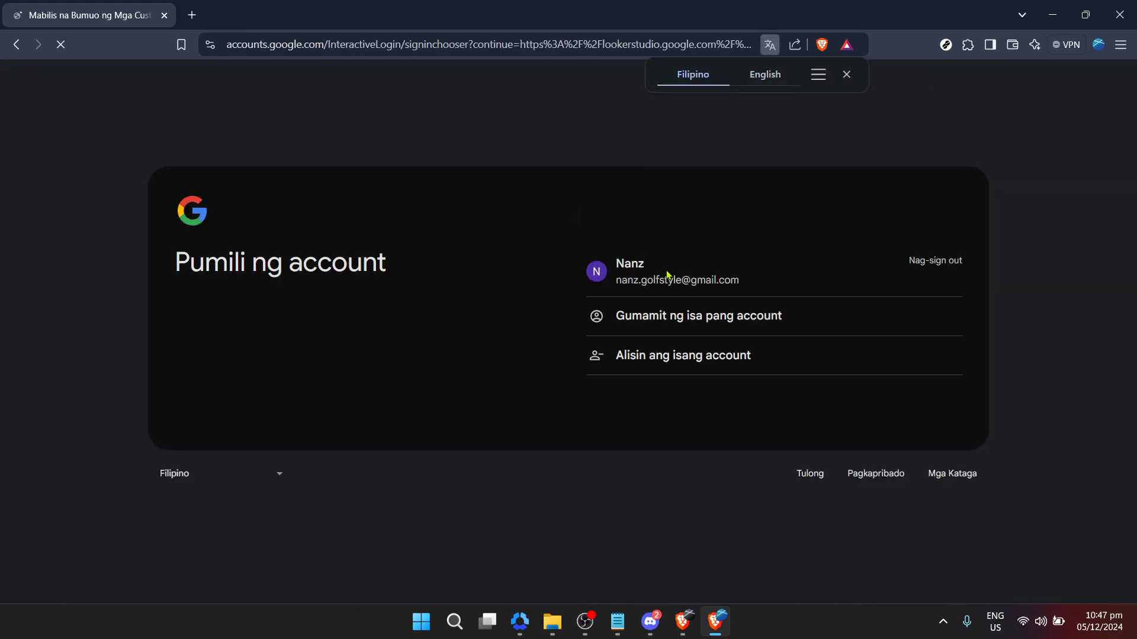
left_click(774, 78)
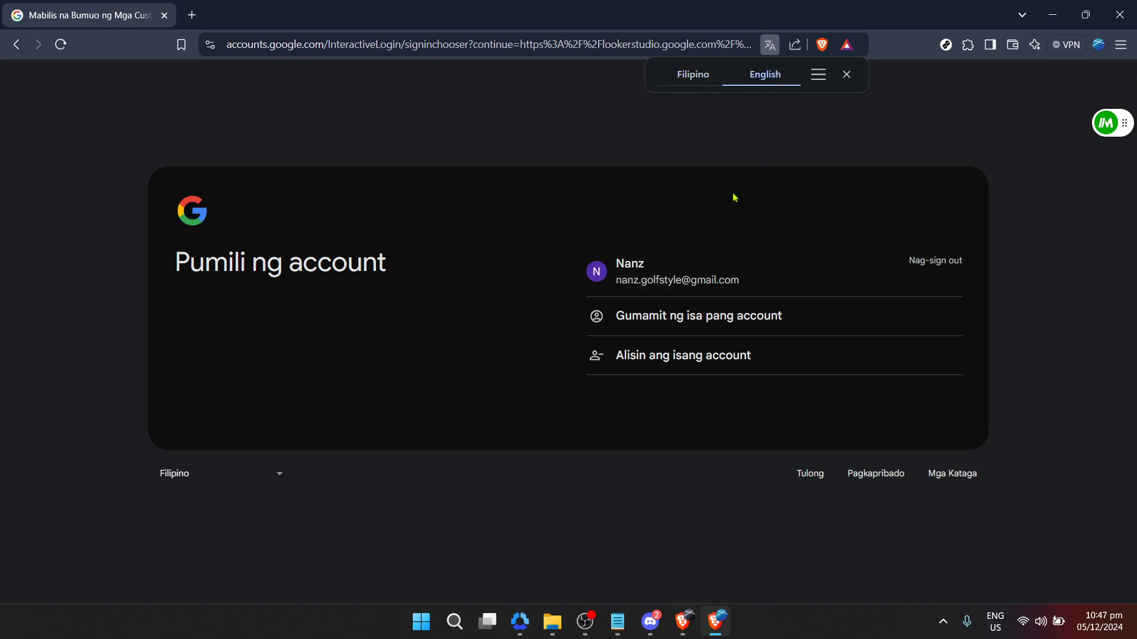
left_click(685, 276)
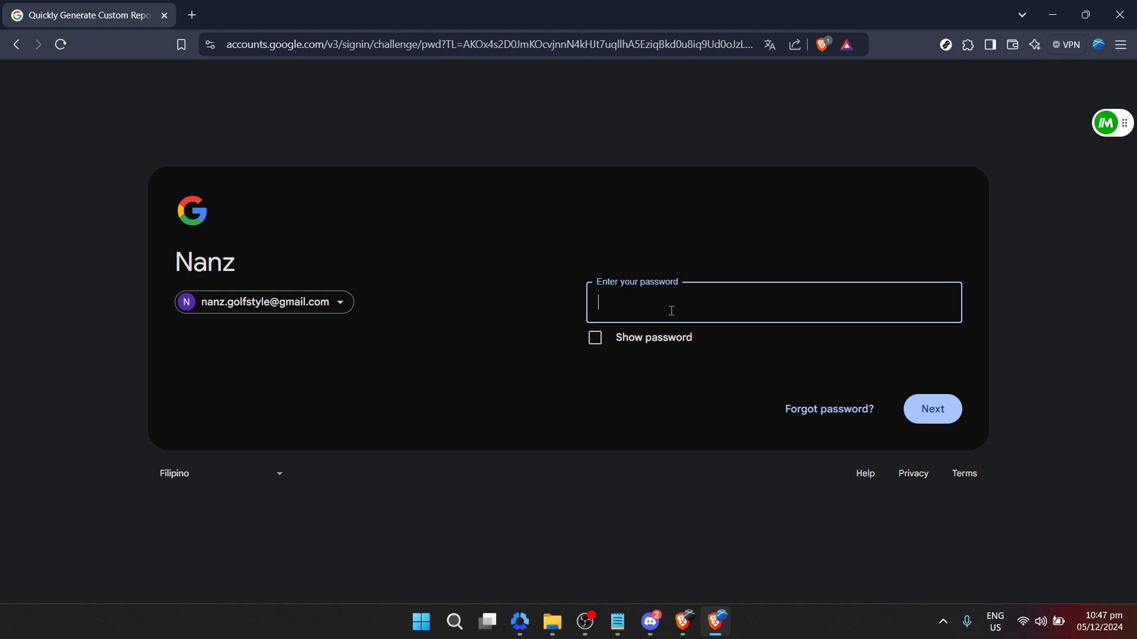
type("******")
type("****")
key("Return")
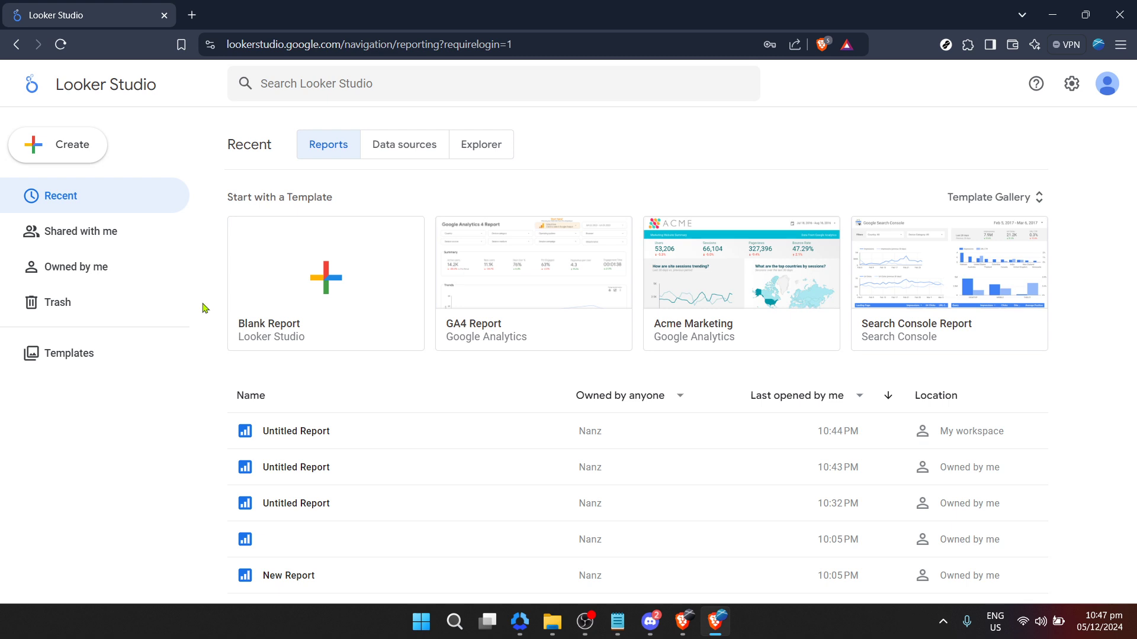
- Create a blank report and select the bulk-schedule-sample spreadsheet in the Google Sheets connector
left_click(299, 289)
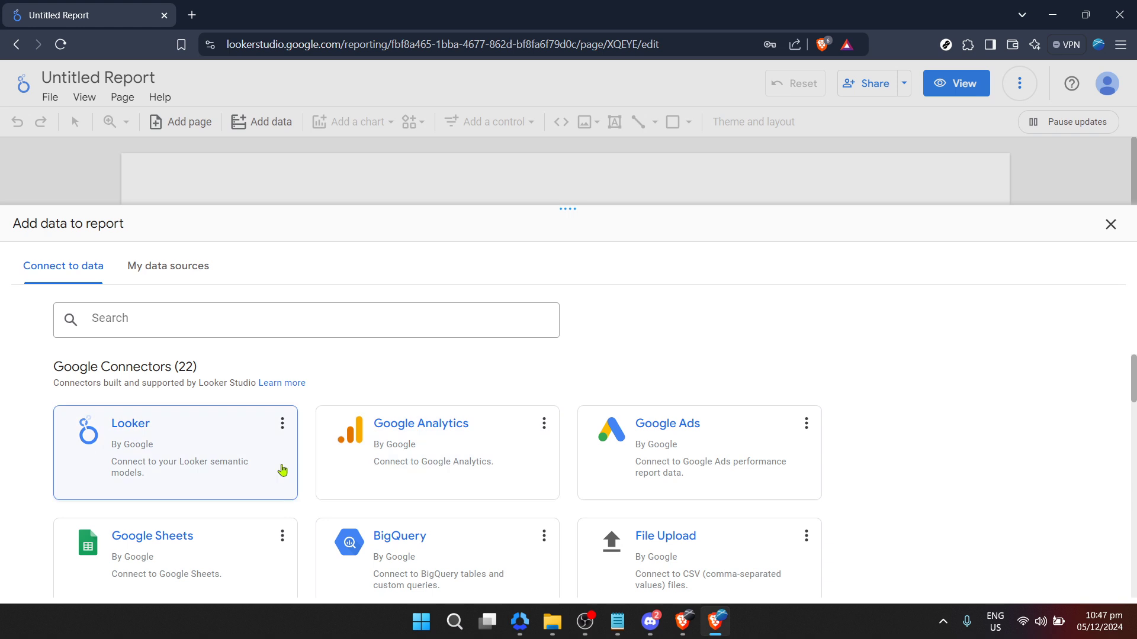
scroll(275, 462, "down", 2)
left_click(181, 416)
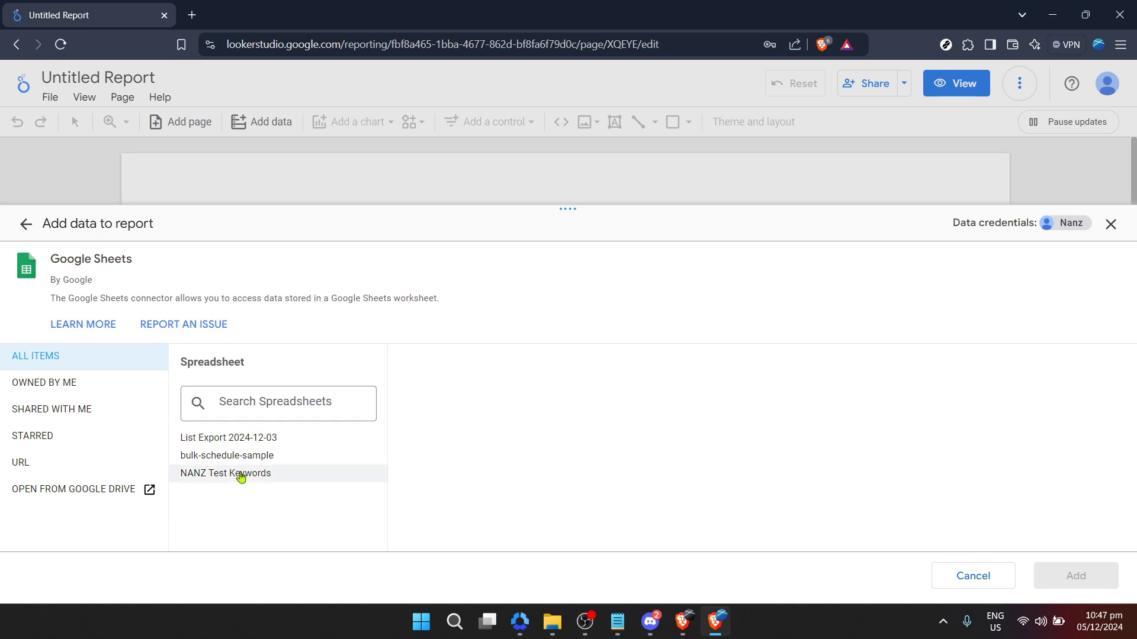
left_click(215, 438)
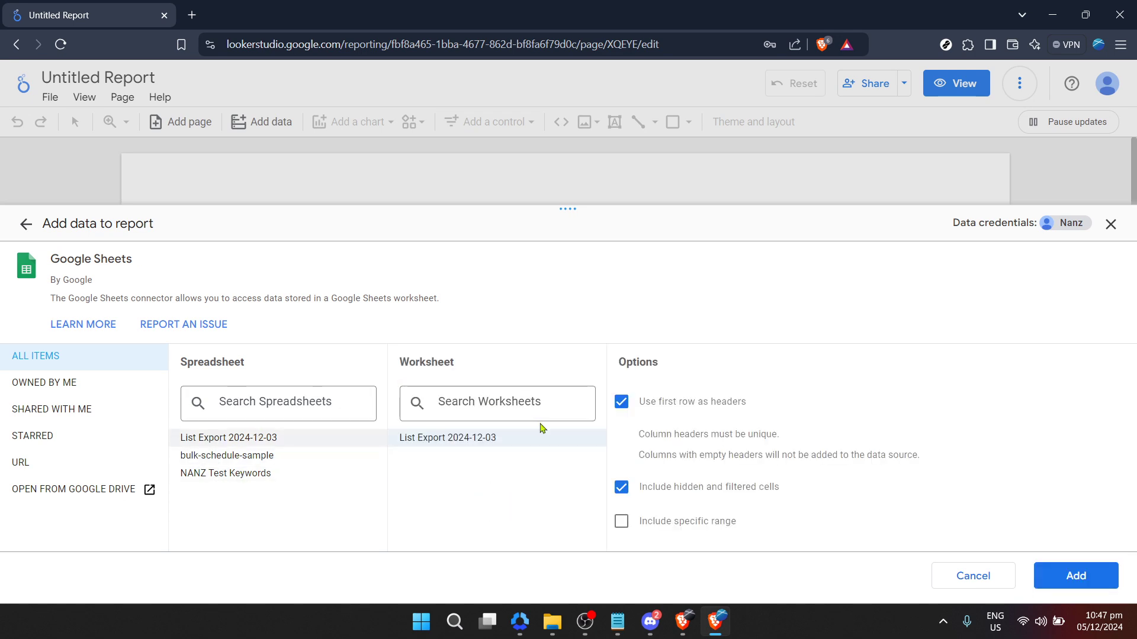
left_click(726, 524)
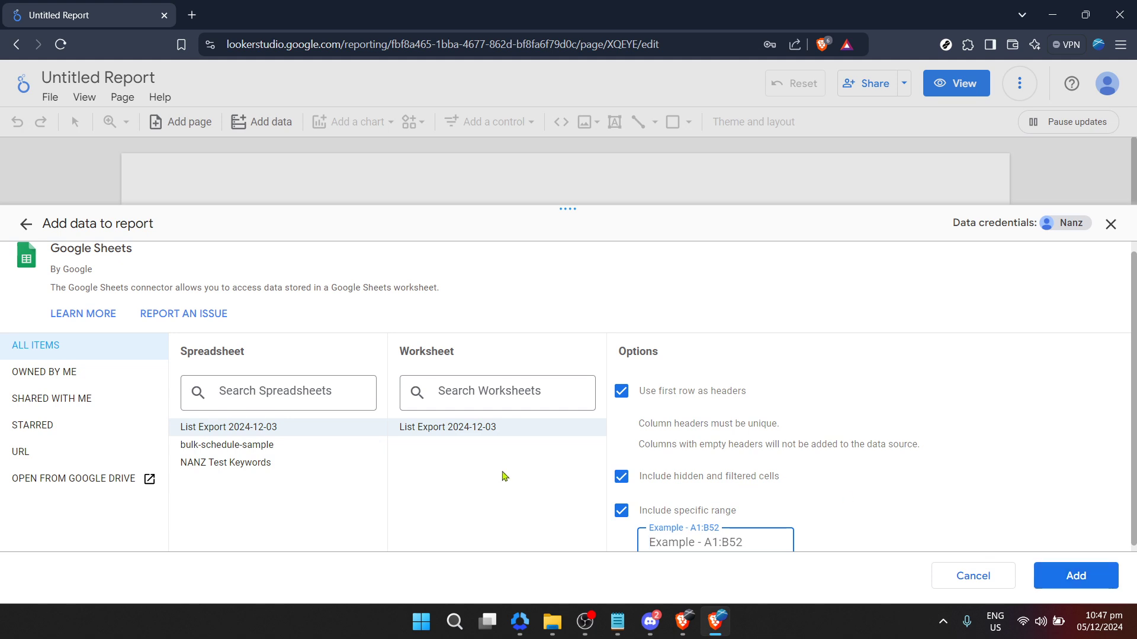
left_click(253, 445)
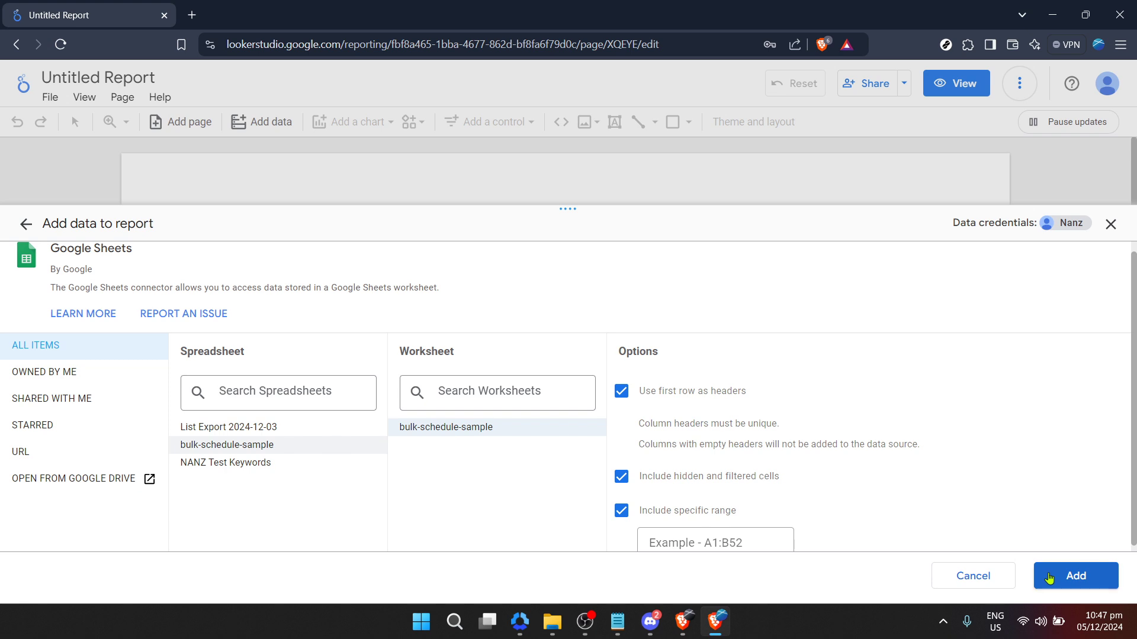
- Add bulk-schedule-sample to the report, dismissing the prompts, so a table of its three posts appears
left_click(1076, 576)
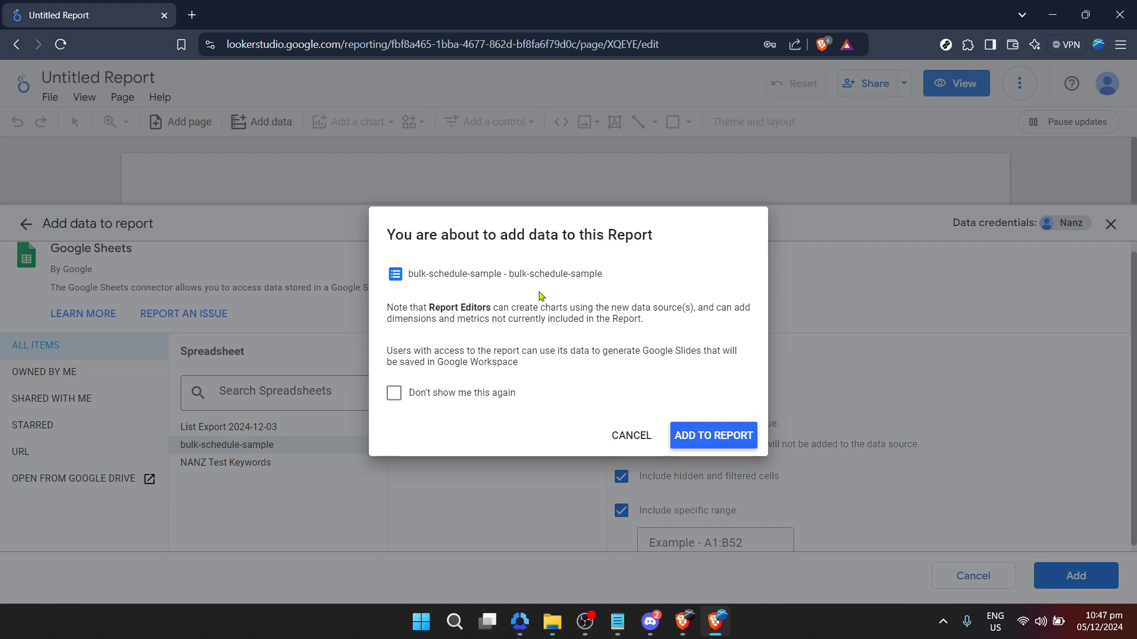
left_click(457, 395)
left_click(713, 435)
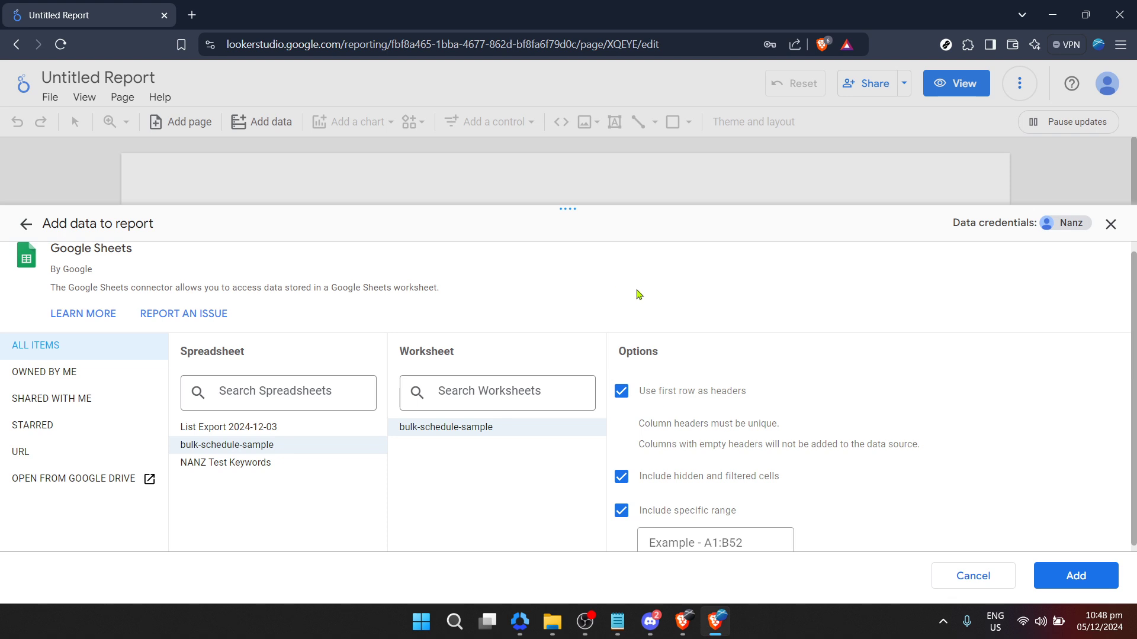
left_click(1071, 575)
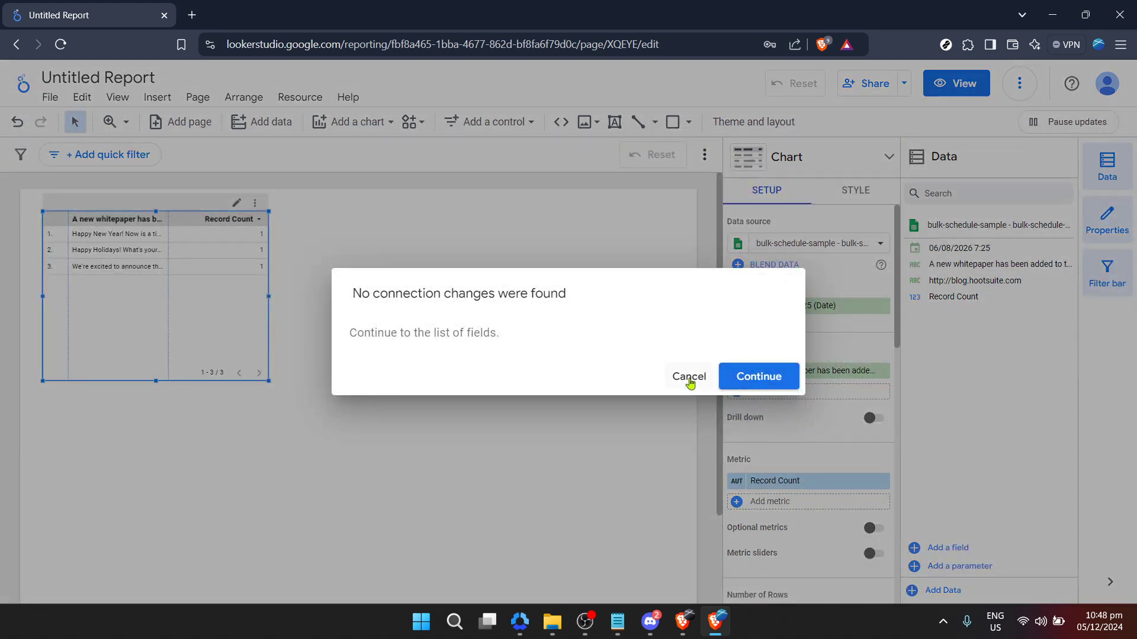
left_click(759, 376)
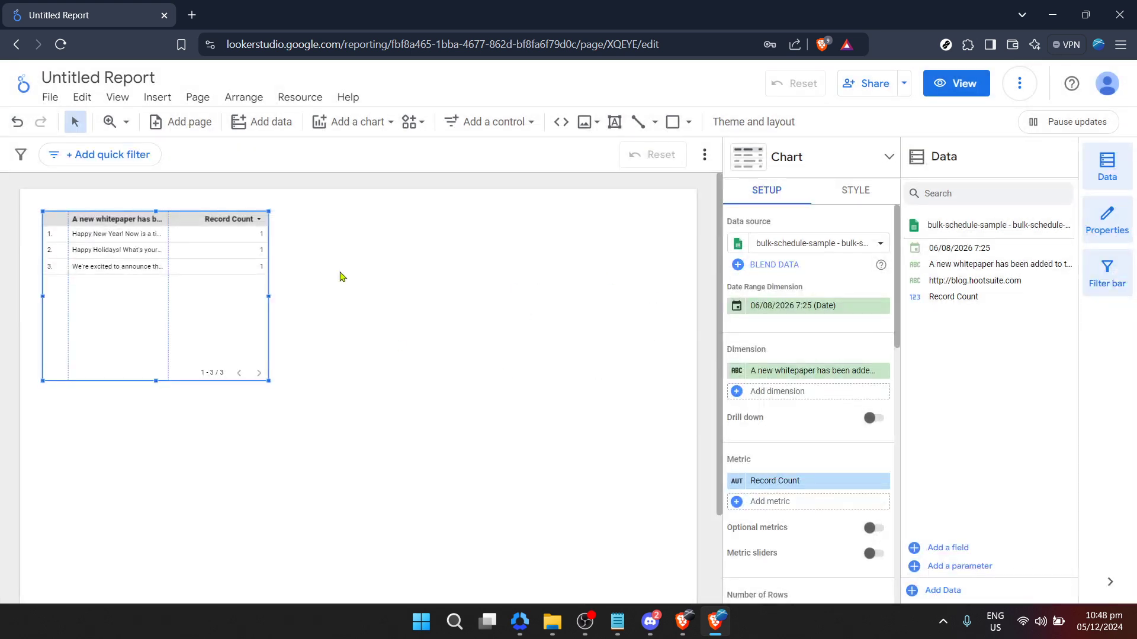
left_click(487, 316)
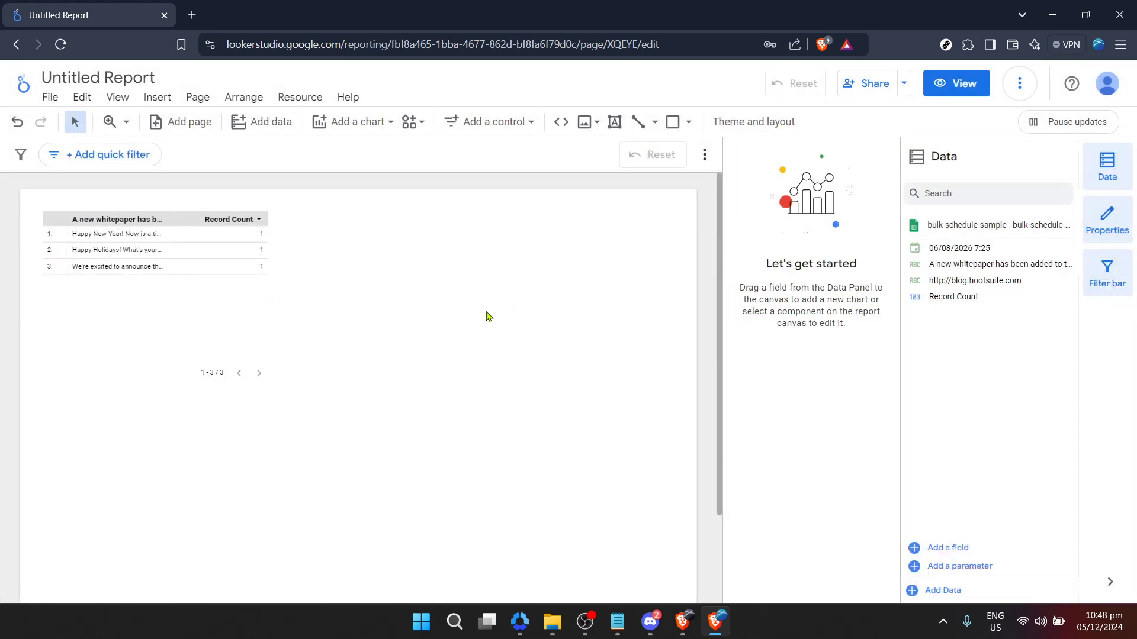
left_click(200, 262)
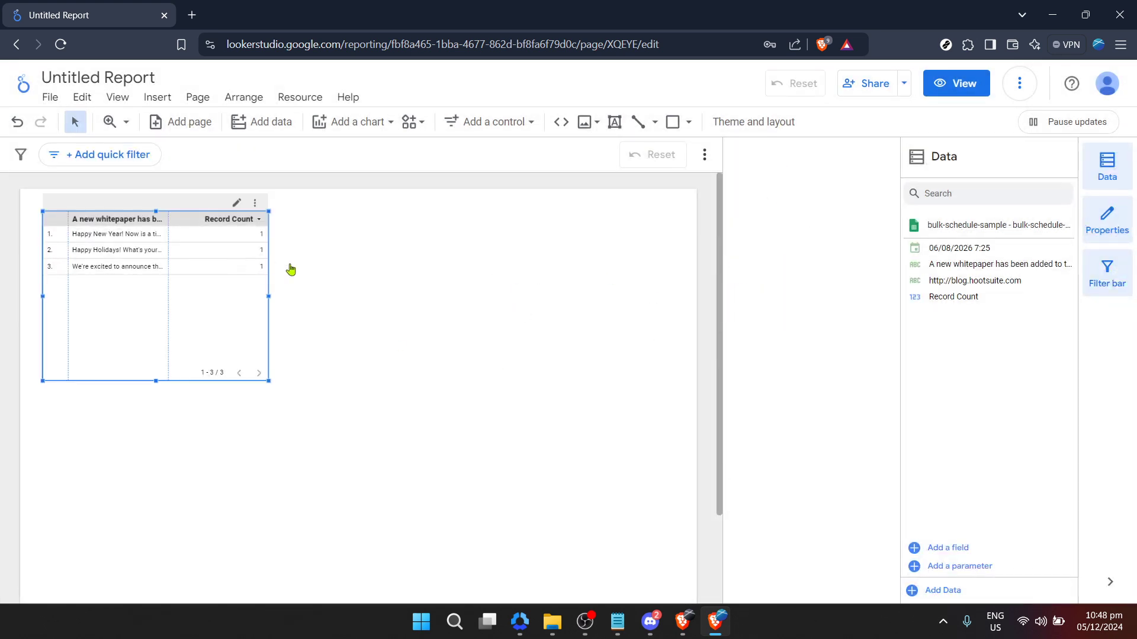